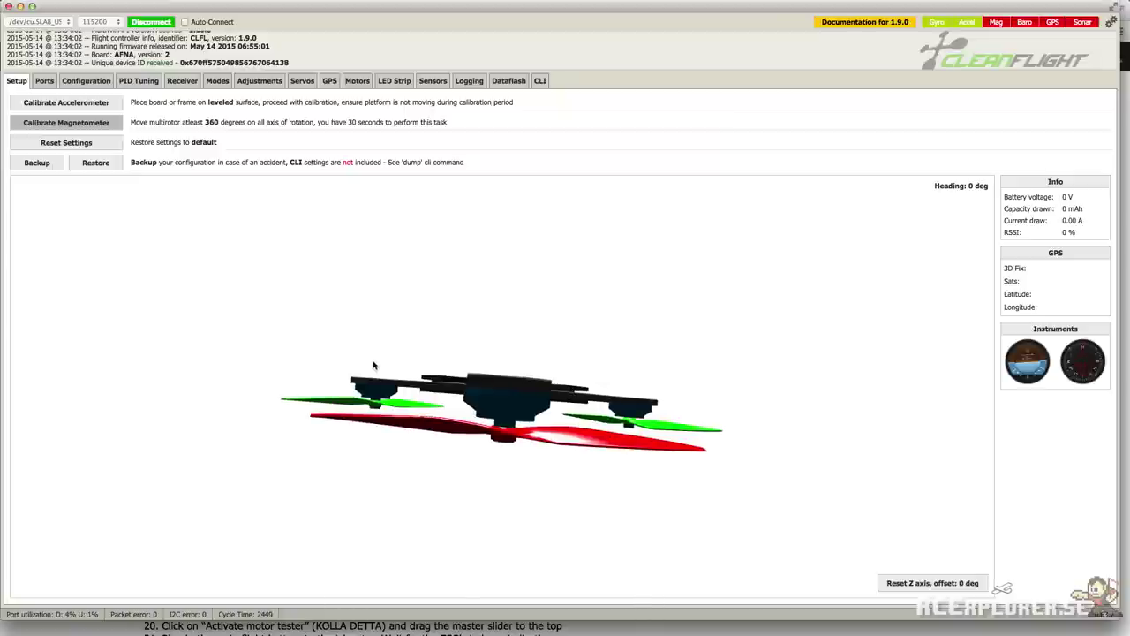
Copy the complete tricopter CLI setup code, down to the final Save line, from the Naze32 instructions page in Chrome.
{"action": "left_click", "coordinate": [541, 81]}
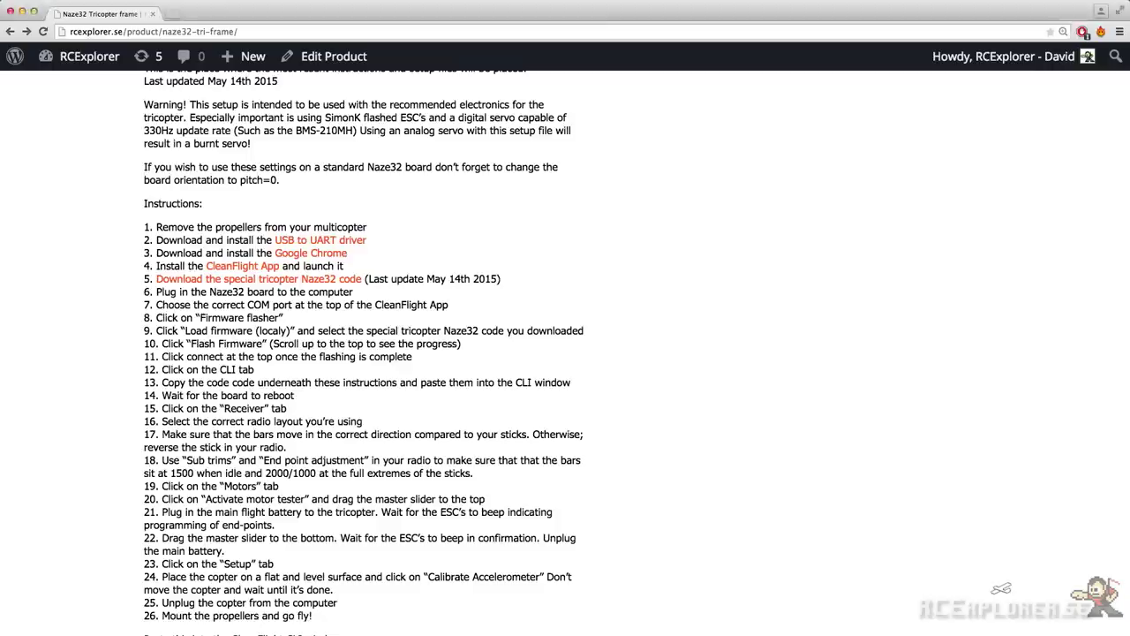
{"action": "scroll", "coordinate": [363, 353], "scroll_direction": "down", "scroll_amount": 5}
{"action": "left_click_drag", "start_coordinate": [191, 478], "coordinate": [411, 519]}
{"action": "scroll", "coordinate": [413, 512], "scroll_direction": "down", "scroll_amount": 20}
{"action": "scroll", "coordinate": [414, 512], "scroll_direction": "down", "scroll_amount": 20}
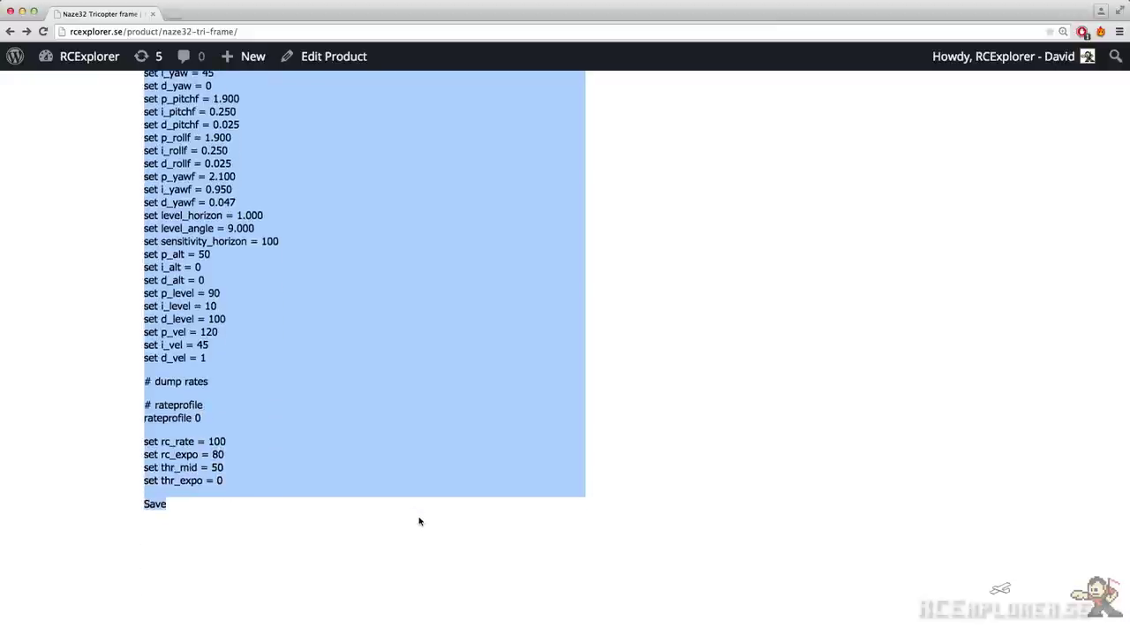
{"action": "right_click", "coordinate": [192, 468]}
{"action": "left_click", "coordinate": [212, 477]}
Switch to Cleanflight, run the copied setup code in the CLI, and return to the Setup page.
{"action": "left_click", "coordinate": [883, 631]}
{"action": "right_click", "coordinate": [331, 585]}
{"action": "left_click", "coordinate": [357, 609]}
{"action": "key", "text": "Return"}
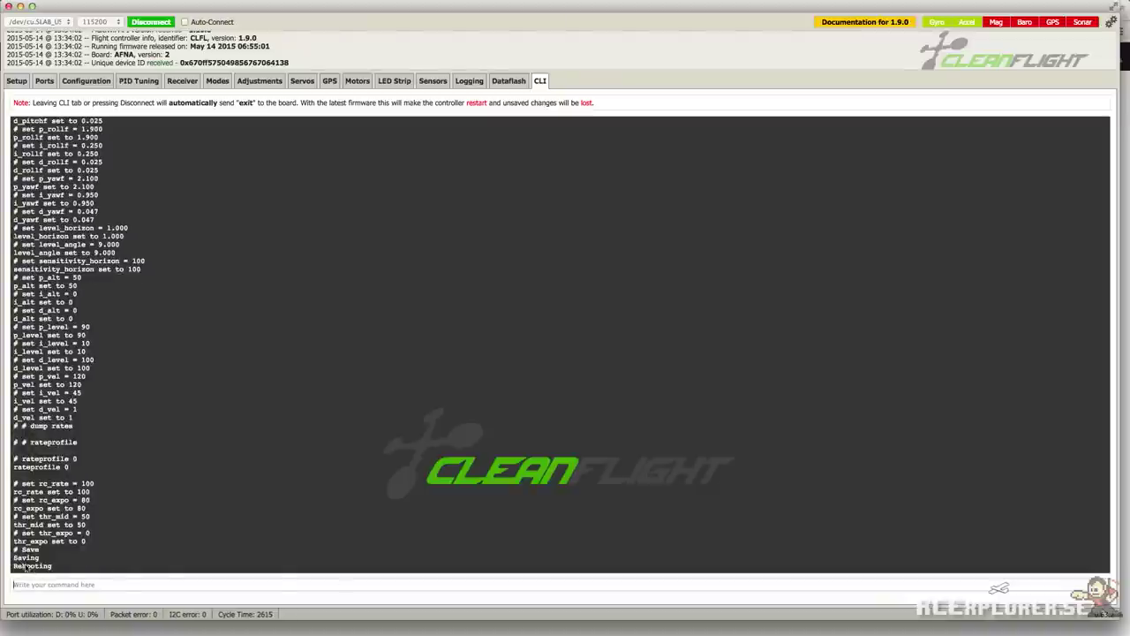
{"action": "left_click", "coordinate": [17, 81]}
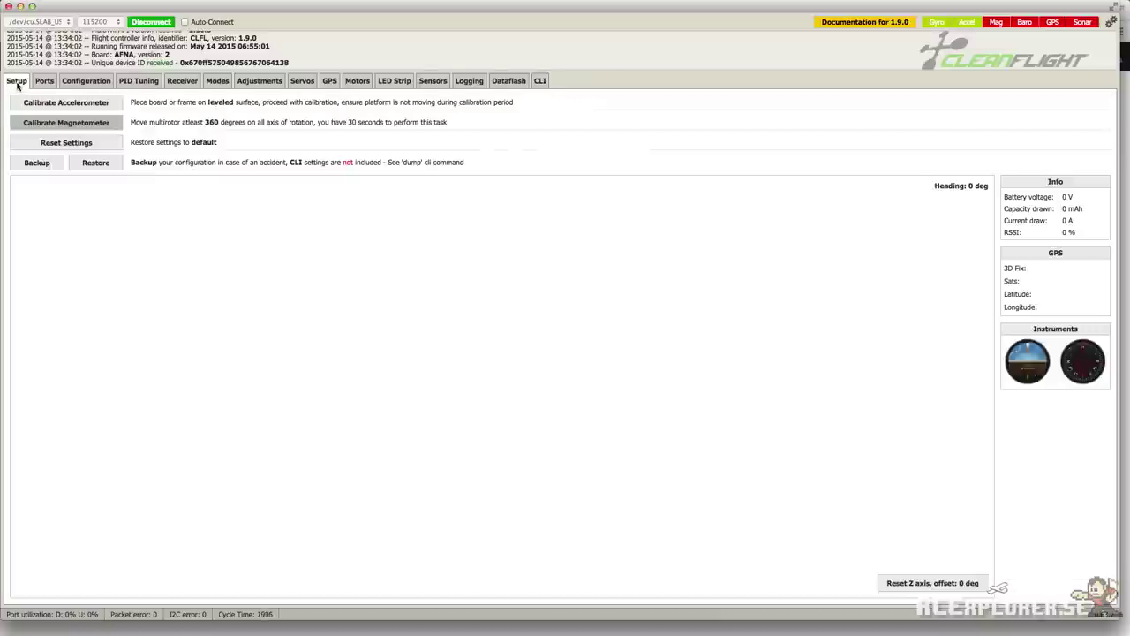
Disable the MOTOR_STOP feature in the board configuration, then save and reboot.
{"action": "left_click", "coordinate": [95, 84]}
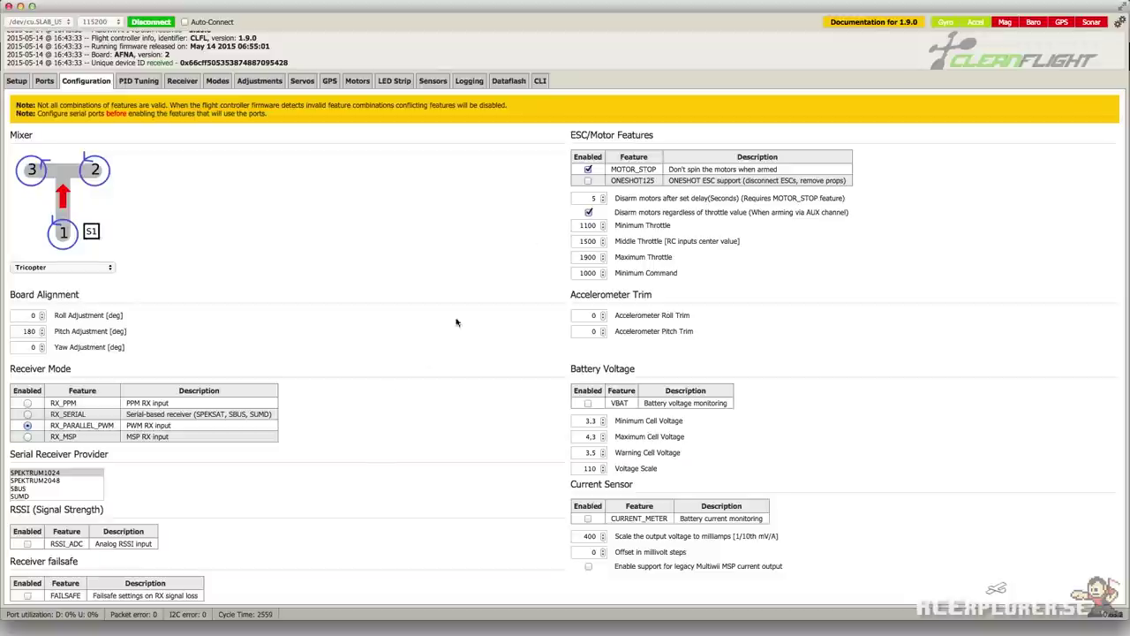
{"action": "left_click", "coordinate": [588, 169]}
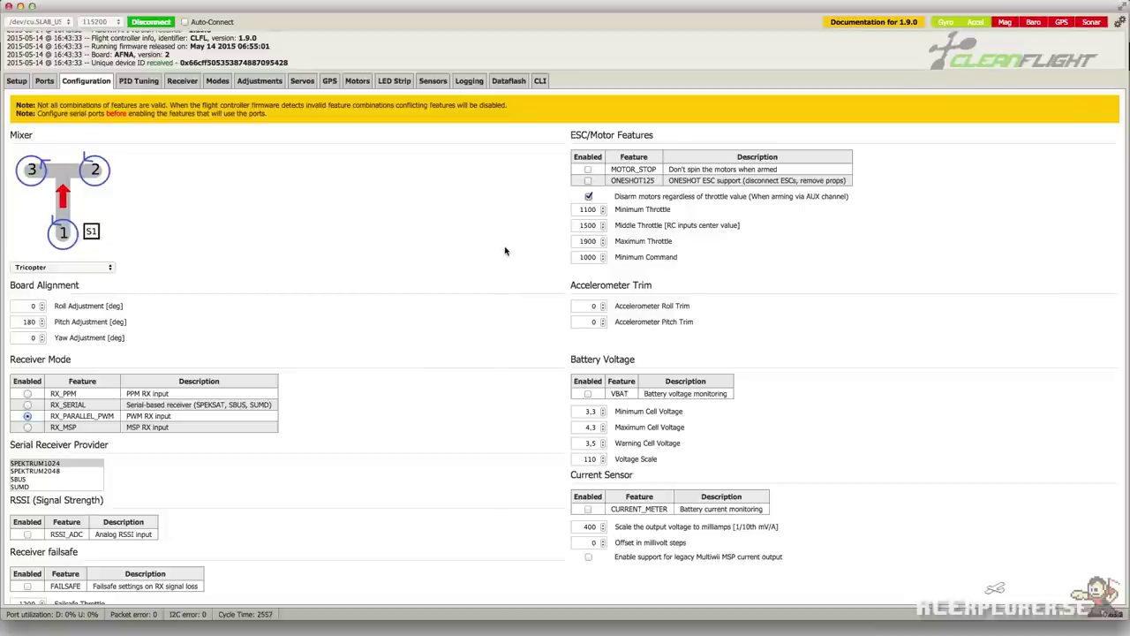
{"action": "left_click", "coordinate": [588, 169]}
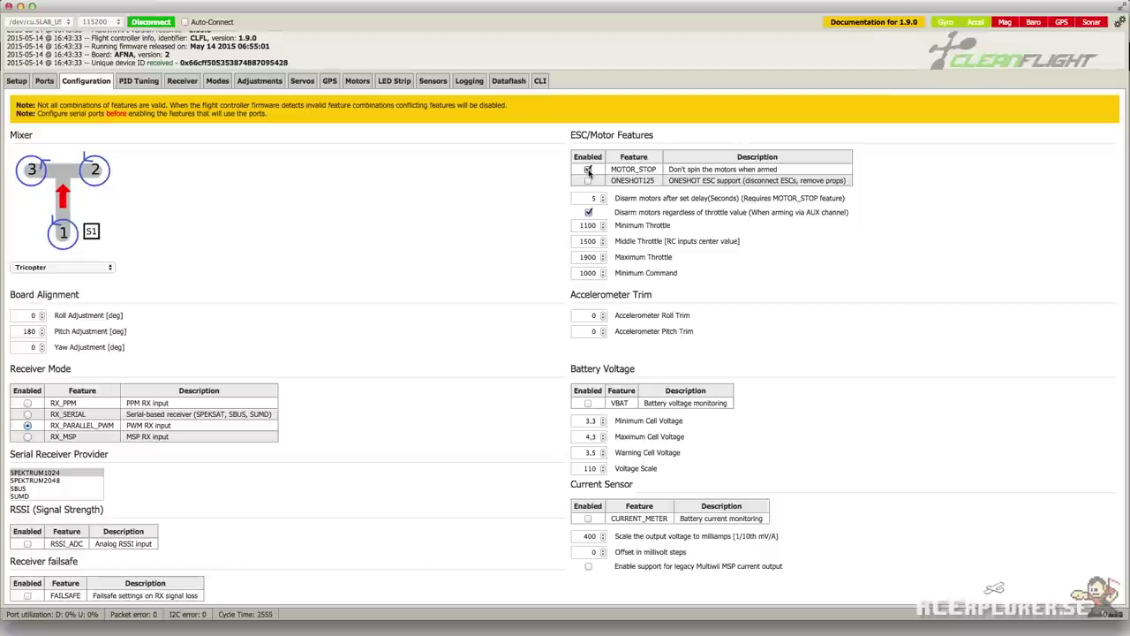
{"action": "left_click", "coordinate": [588, 170]}
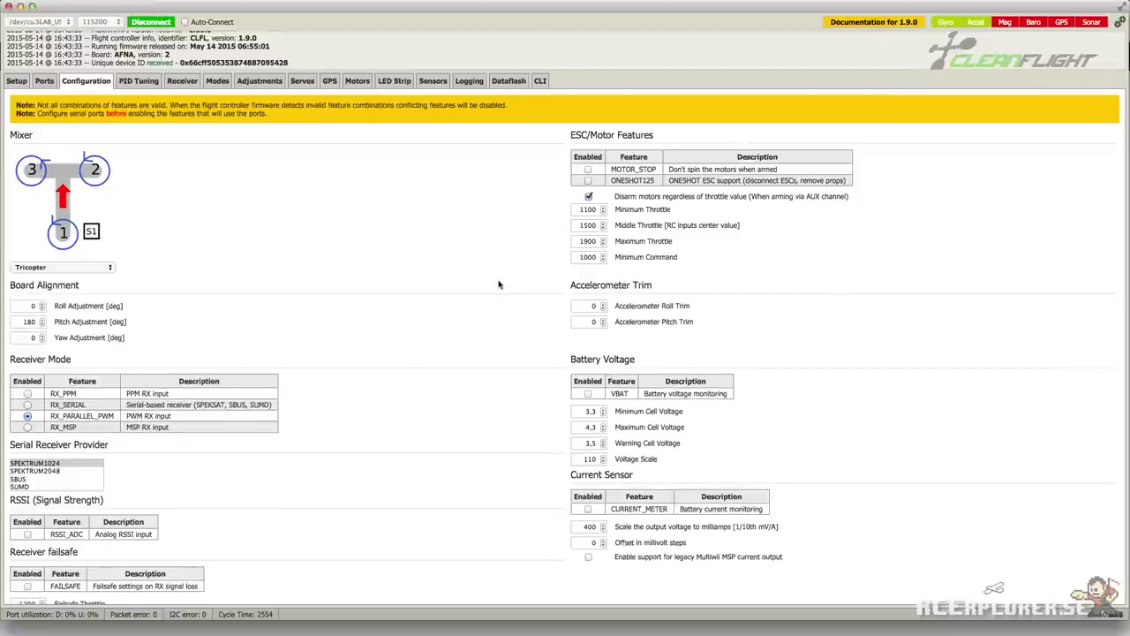
{"action": "scroll", "coordinate": [498, 284], "scroll_direction": "down", "scroll_amount": 5}
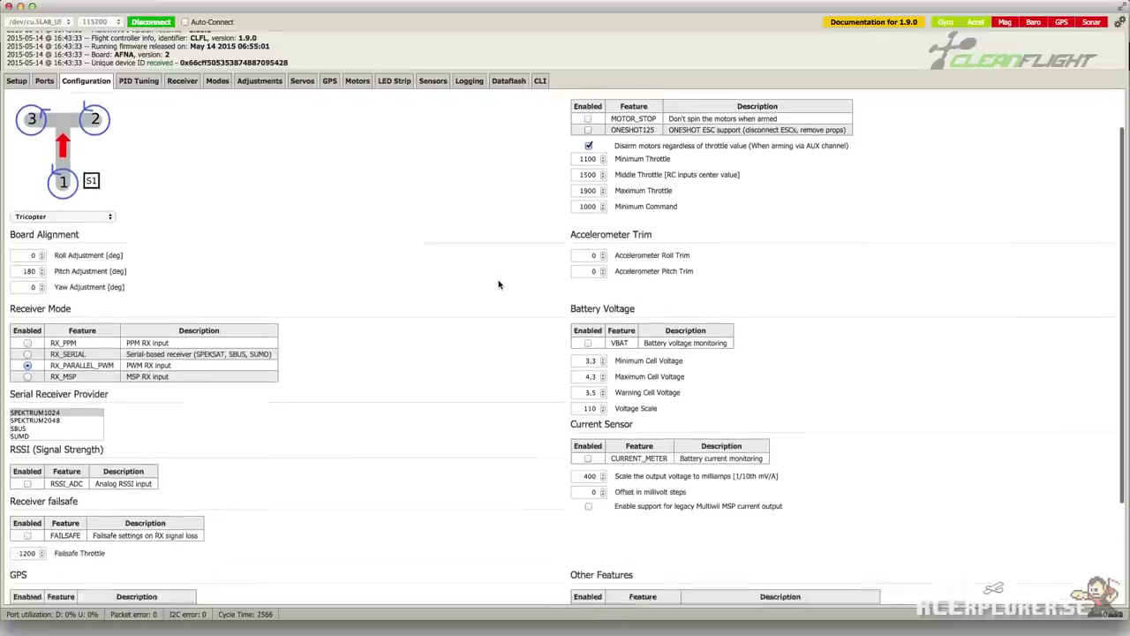
{"action": "scroll", "coordinate": [498, 284], "scroll_direction": "down", "scroll_amount": 2}
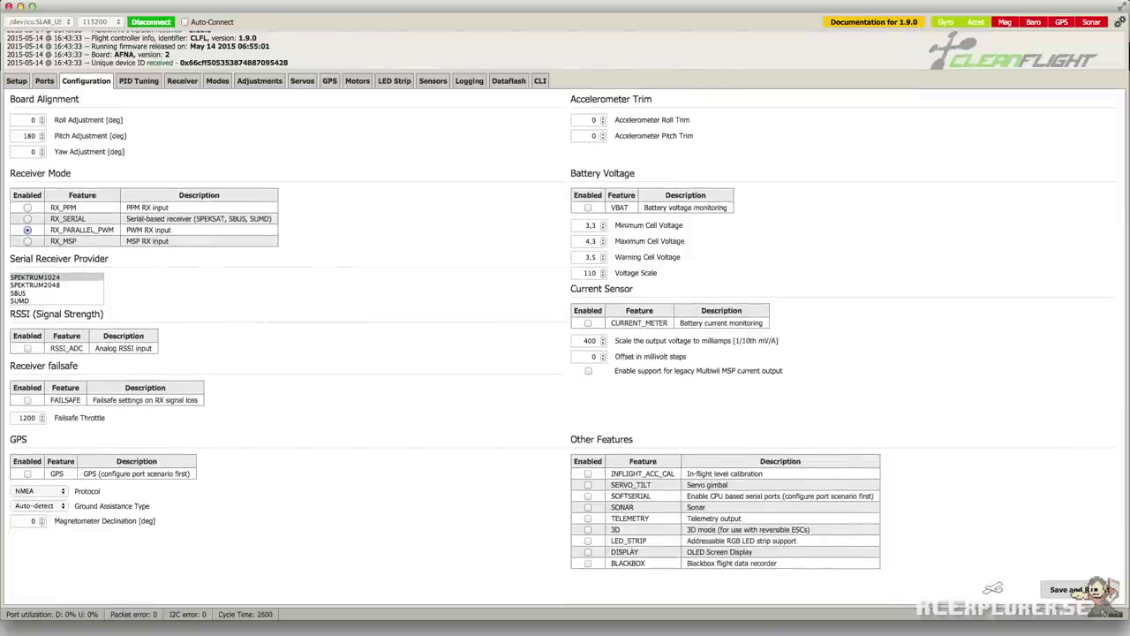
{"action": "left_click", "coordinate": [1073, 589]}
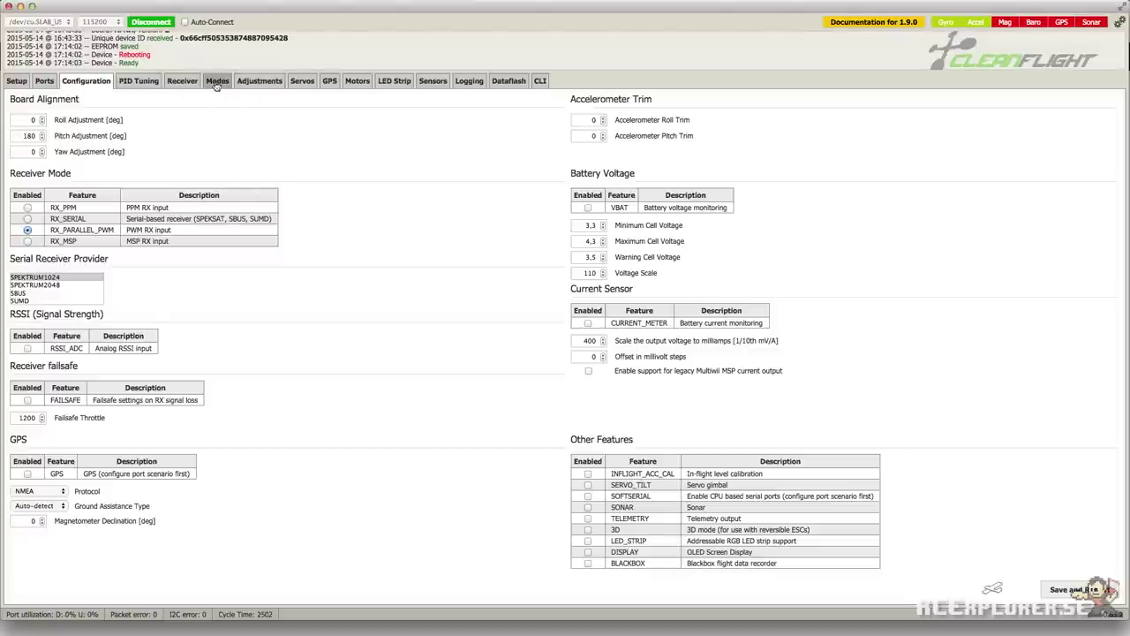
Set the receiver channel map to Futaba / Hitec after trying JR / Spektrum / Graupner.
{"action": "left_click", "coordinate": [183, 81]}
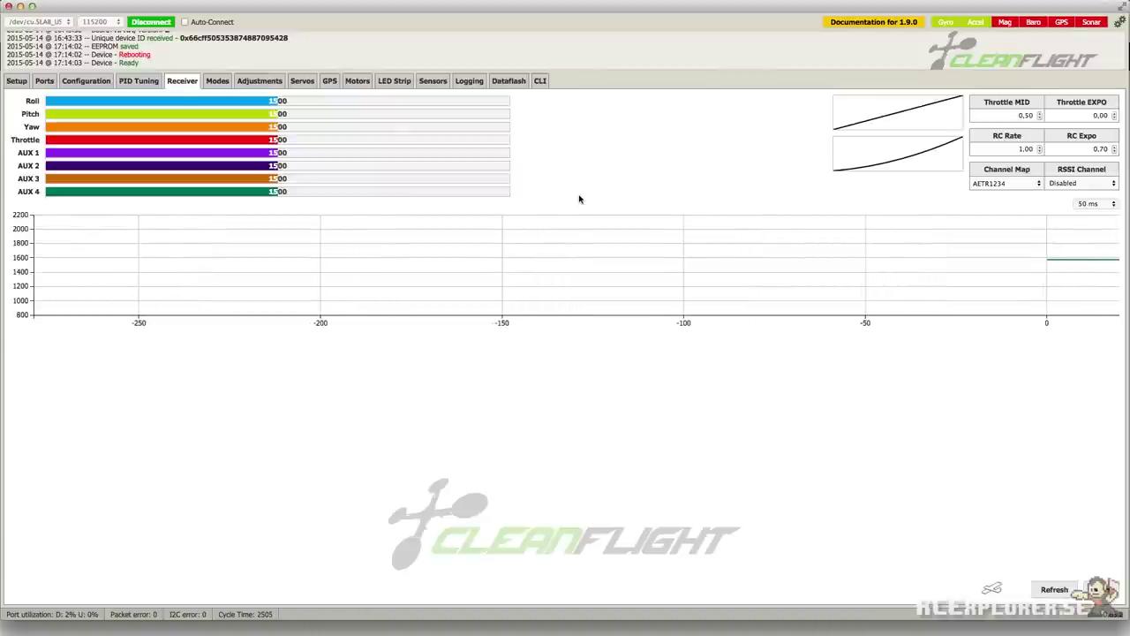
{"action": "left_click", "coordinate": [1040, 183]}
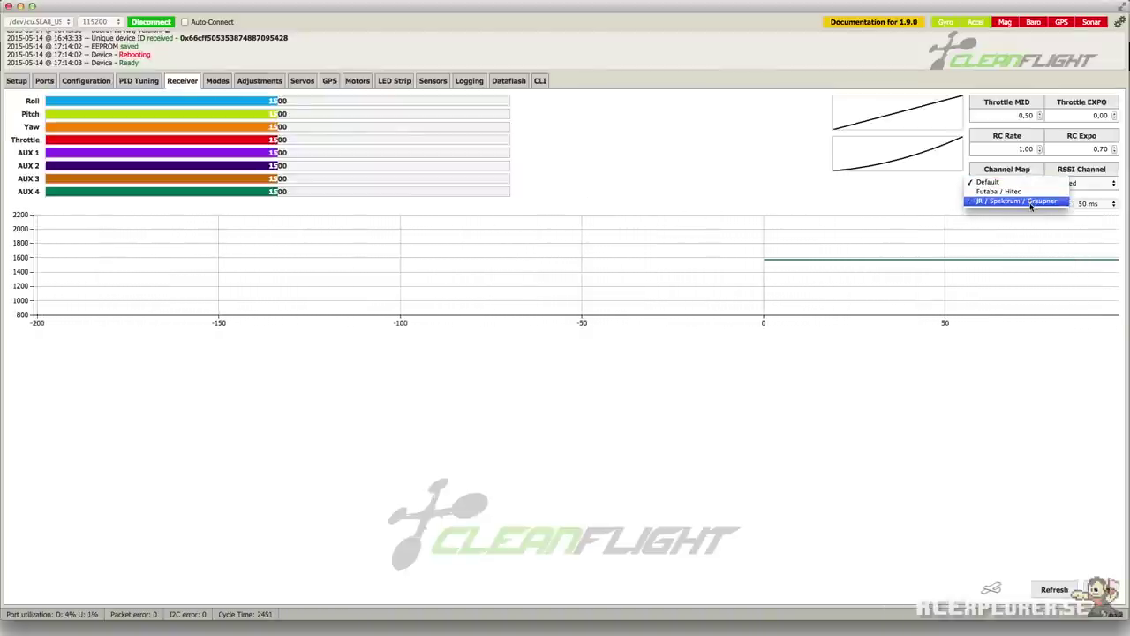
{"action": "left_click", "coordinate": [1031, 201]}
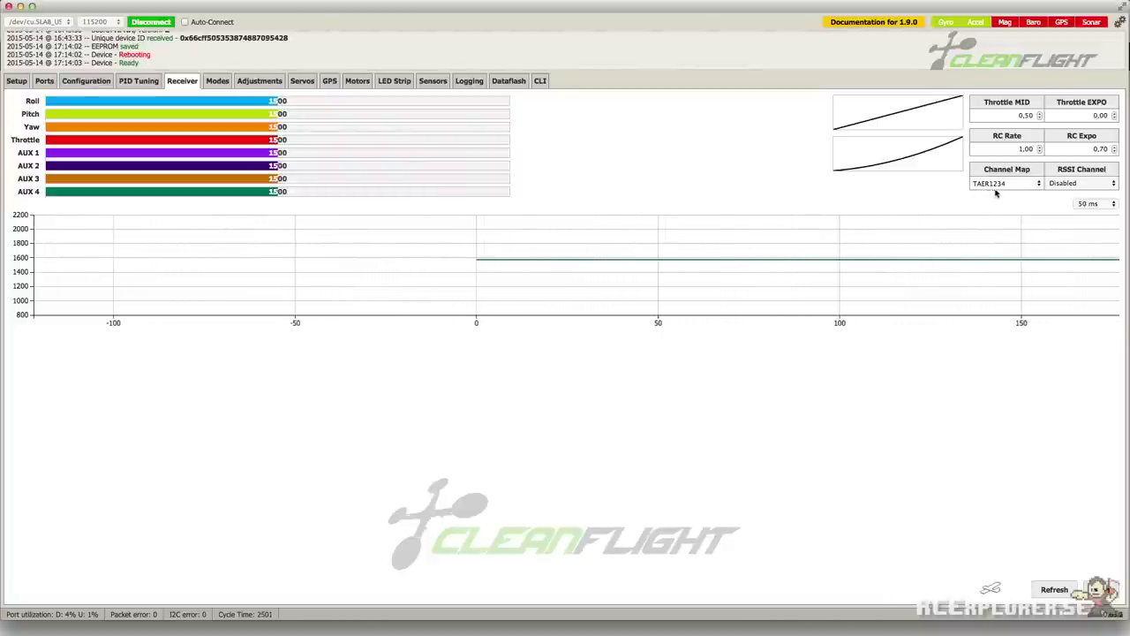
{"action": "left_click", "coordinate": [1034, 187]}
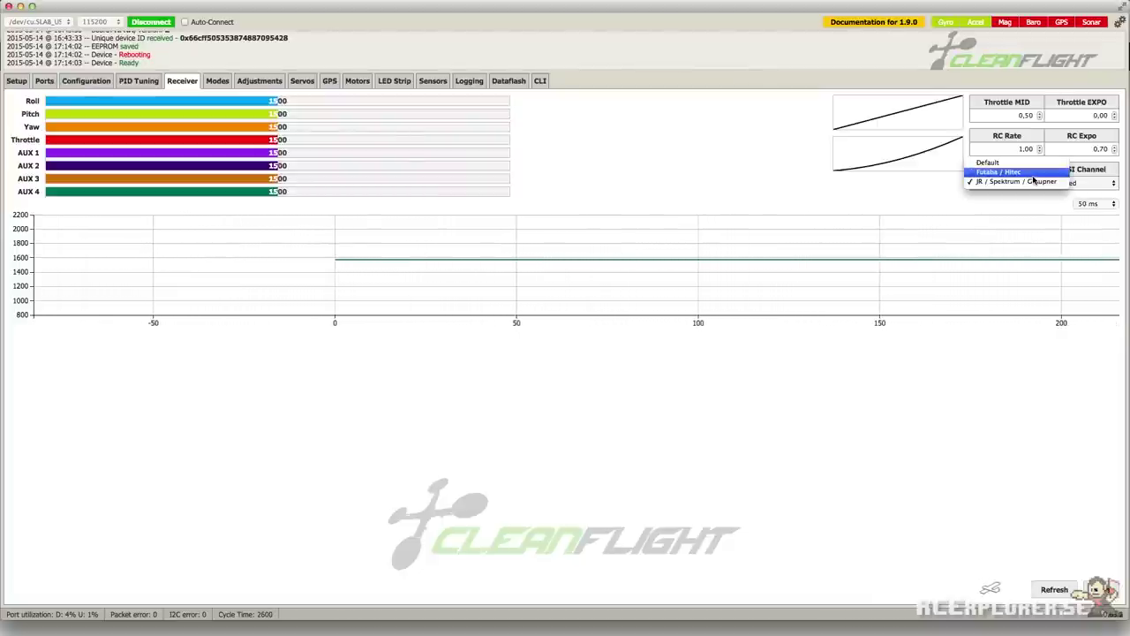
{"action": "left_click", "coordinate": [980, 176]}
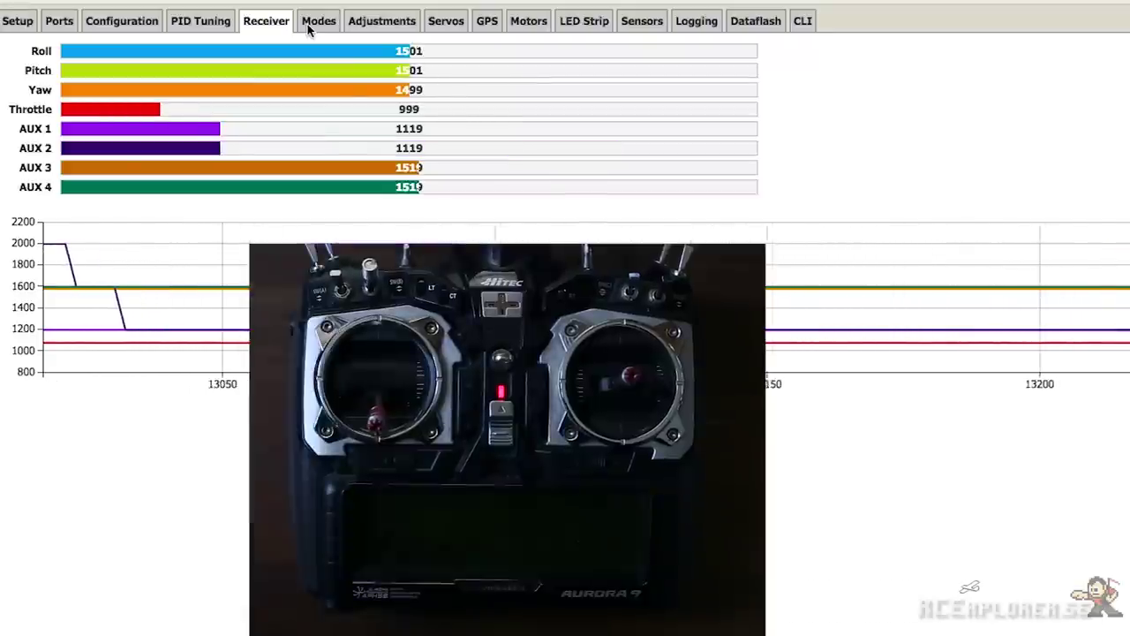
Add an ARM mode range on AUX 1 from 1800 to 2000 and save the modes.
{"action": "left_click", "coordinate": [319, 22]}
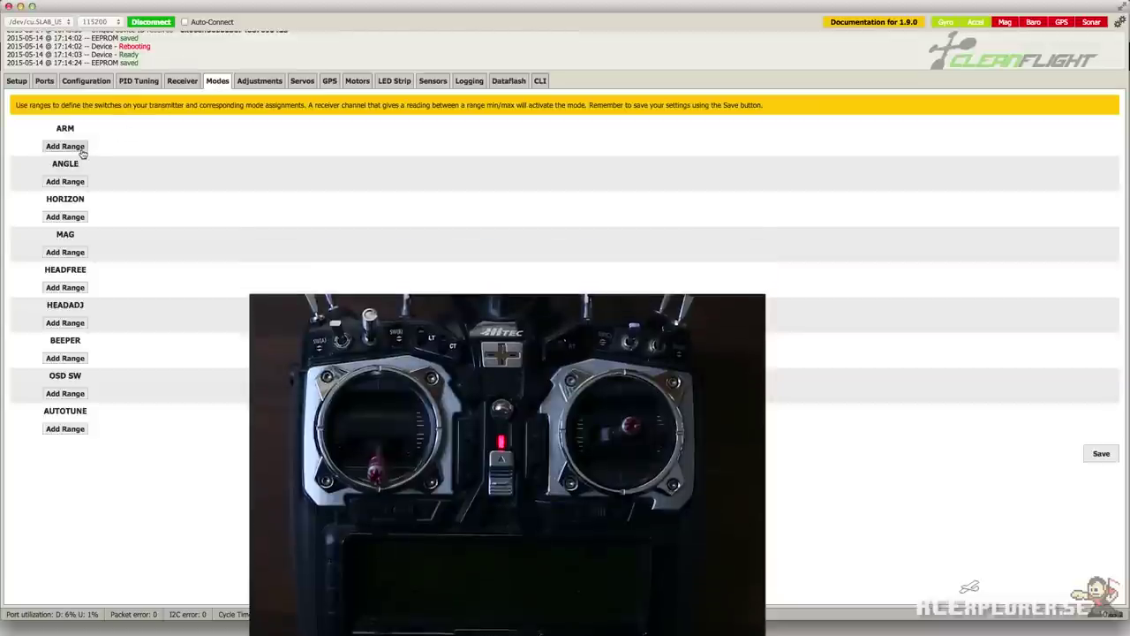
{"action": "left_click", "coordinate": [65, 147]}
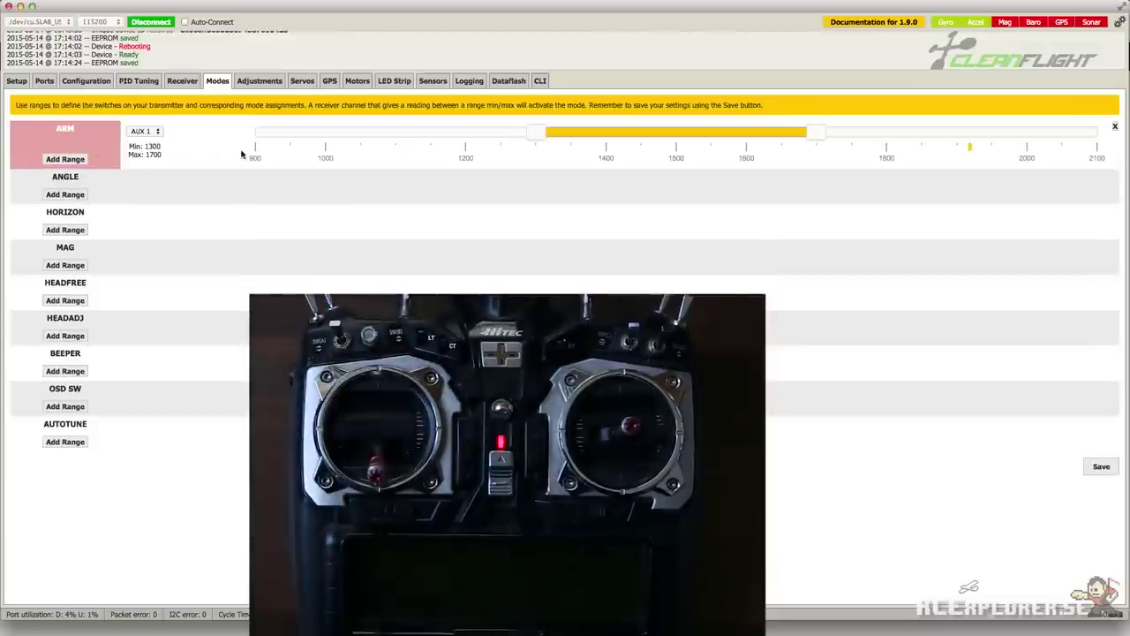
{"action": "left_click_drag", "start_coordinate": [818, 137], "coordinate": [1017, 115]}
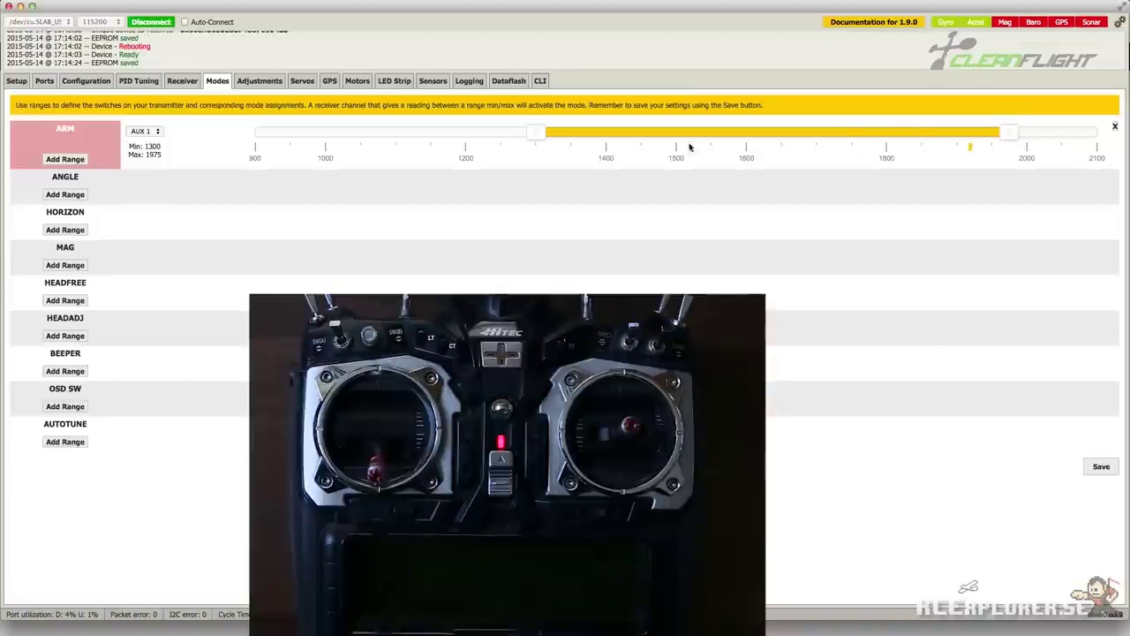
{"action": "left_click_drag", "start_coordinate": [535, 136], "coordinate": [874, 137]}
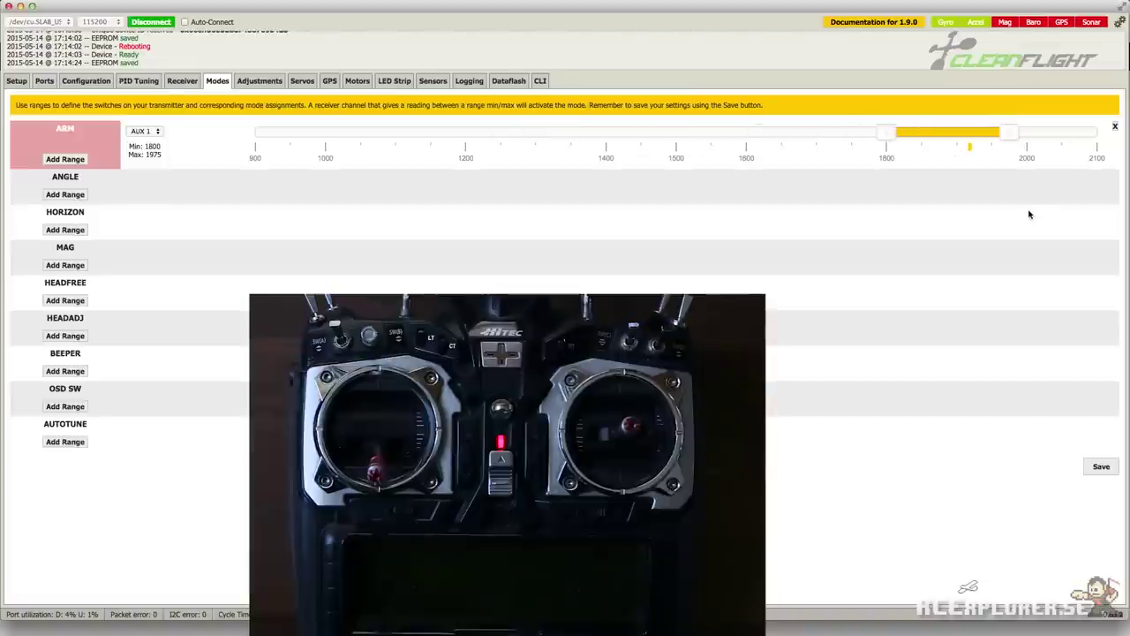
{"action": "left_click", "coordinate": [1115, 469]}
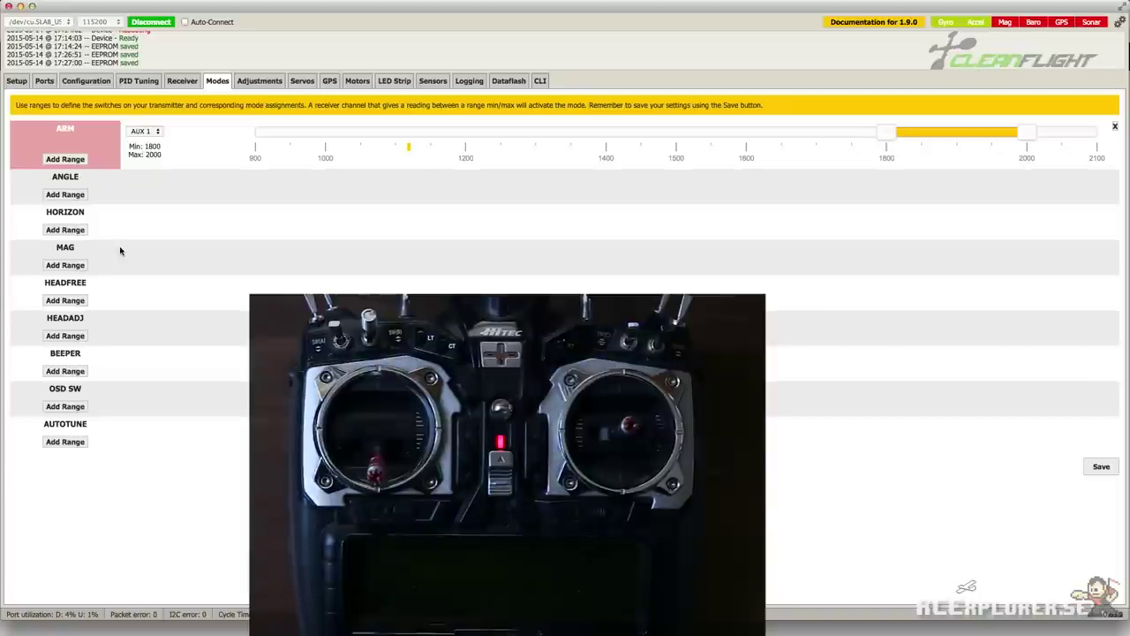
Add an ANGLE mode range on AUX 2, keeping the default 1300 to 1700 span.
{"action": "left_click", "coordinate": [64, 194]}
{"action": "left_click", "coordinate": [144, 180]}
{"action": "left_click", "coordinate": [141, 189]}
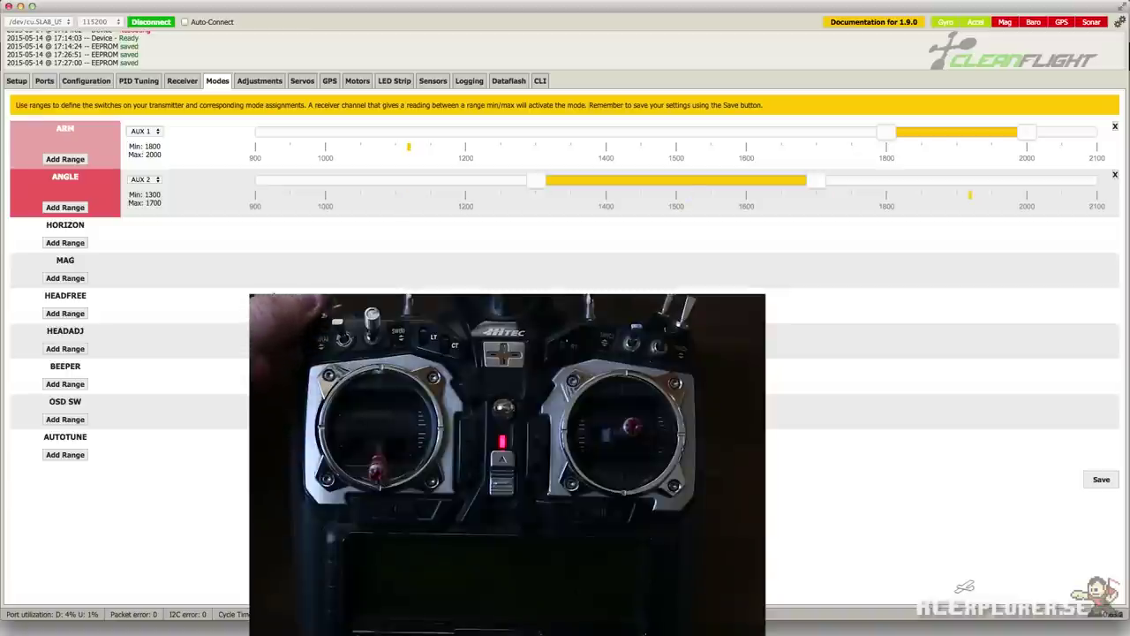
Add a HORIZON mode range on AUX 2 from 1750 to 2025 and save the modes.
{"action": "left_click", "coordinate": [55, 243]}
{"action": "left_click", "coordinate": [145, 228]}
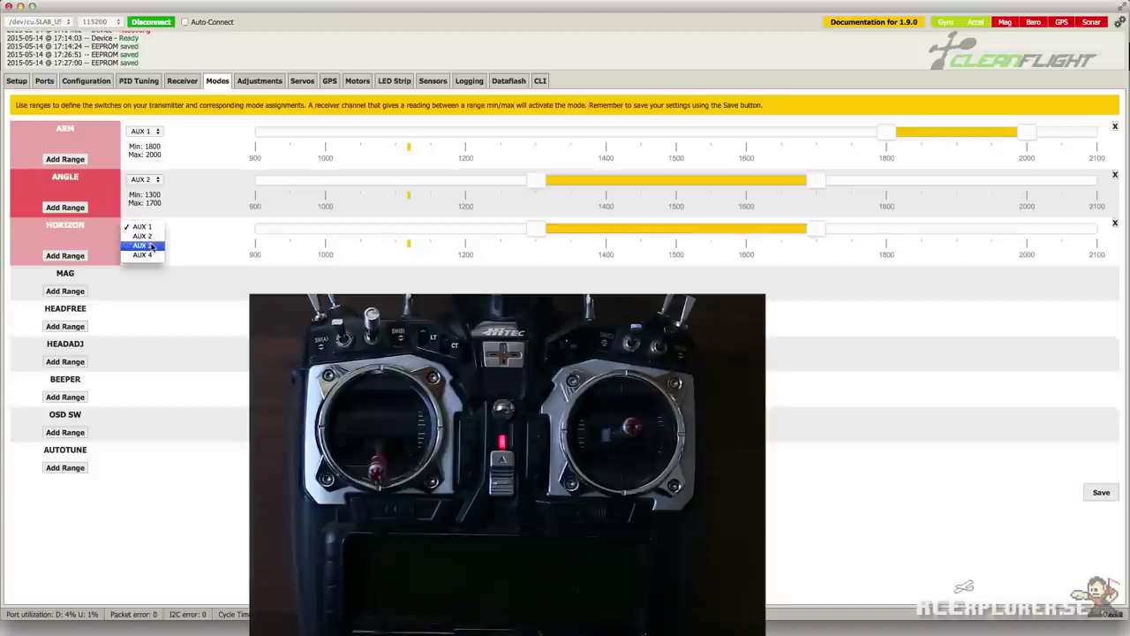
{"action": "left_click", "coordinate": [369, 256]}
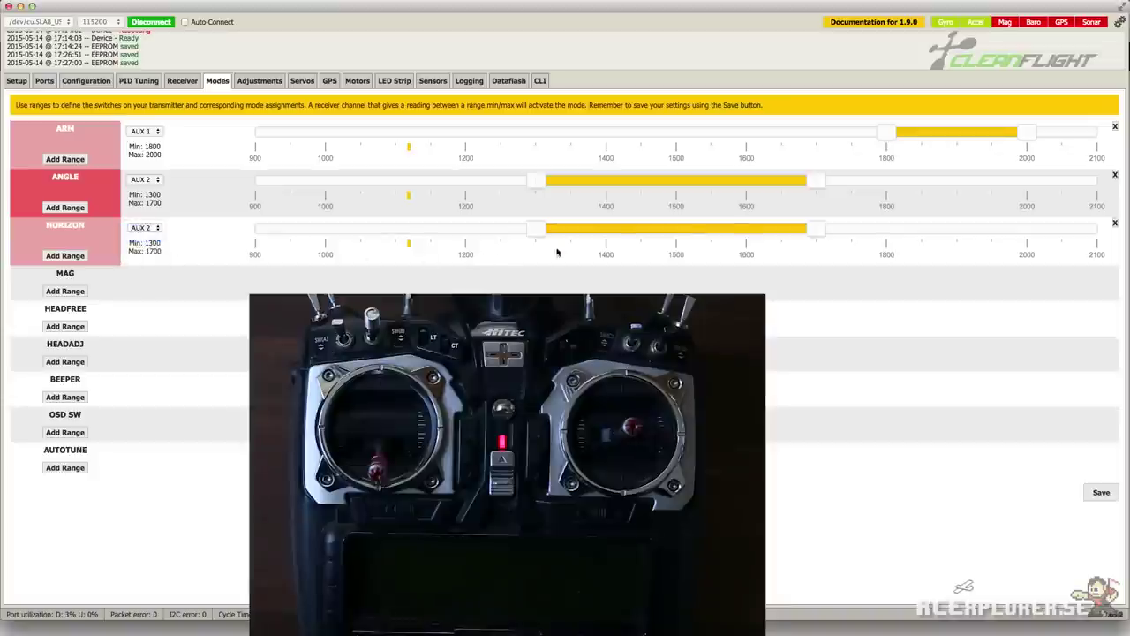
{"action": "left_click_drag", "start_coordinate": [820, 234], "coordinate": [1026, 236]}
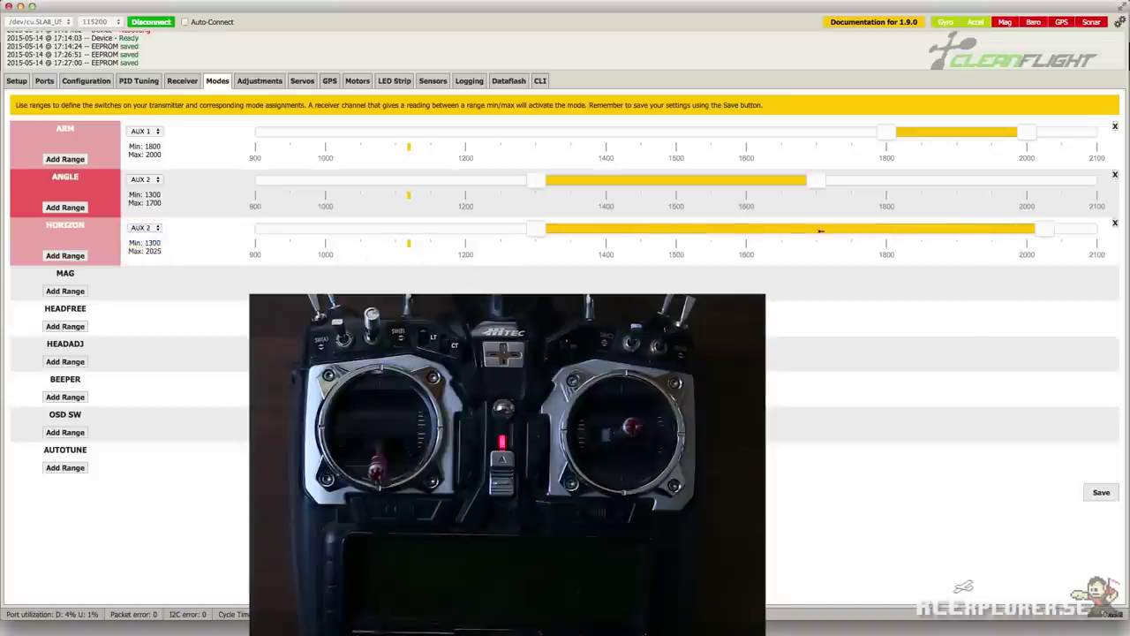
{"action": "left_click_drag", "start_coordinate": [538, 231], "coordinate": [861, 231]}
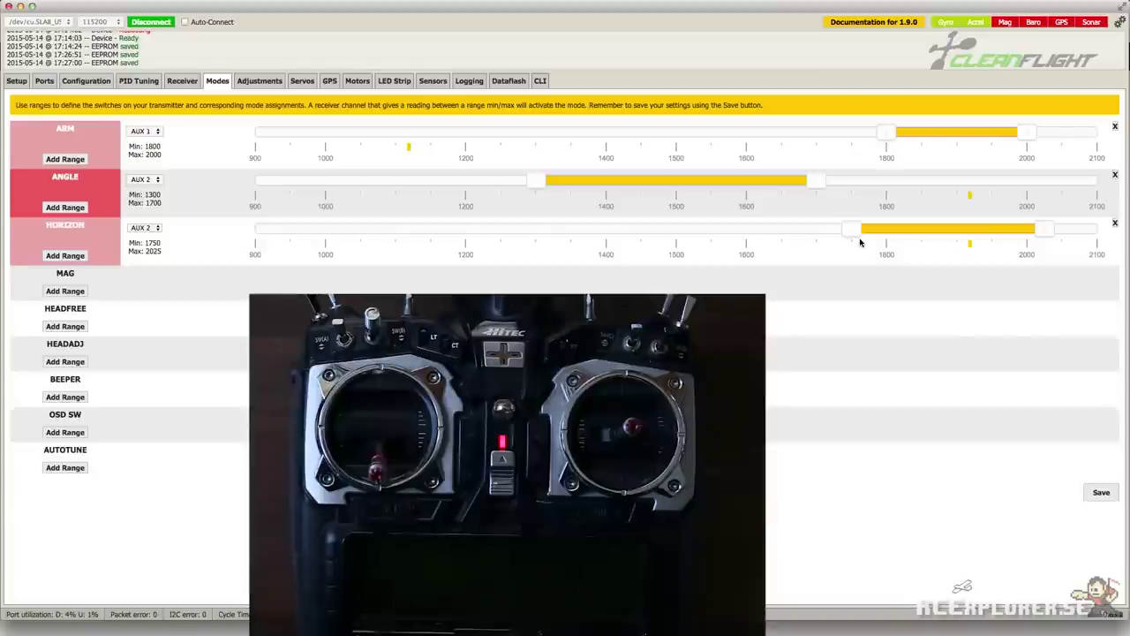
{"action": "left_click", "coordinate": [1105, 498]}
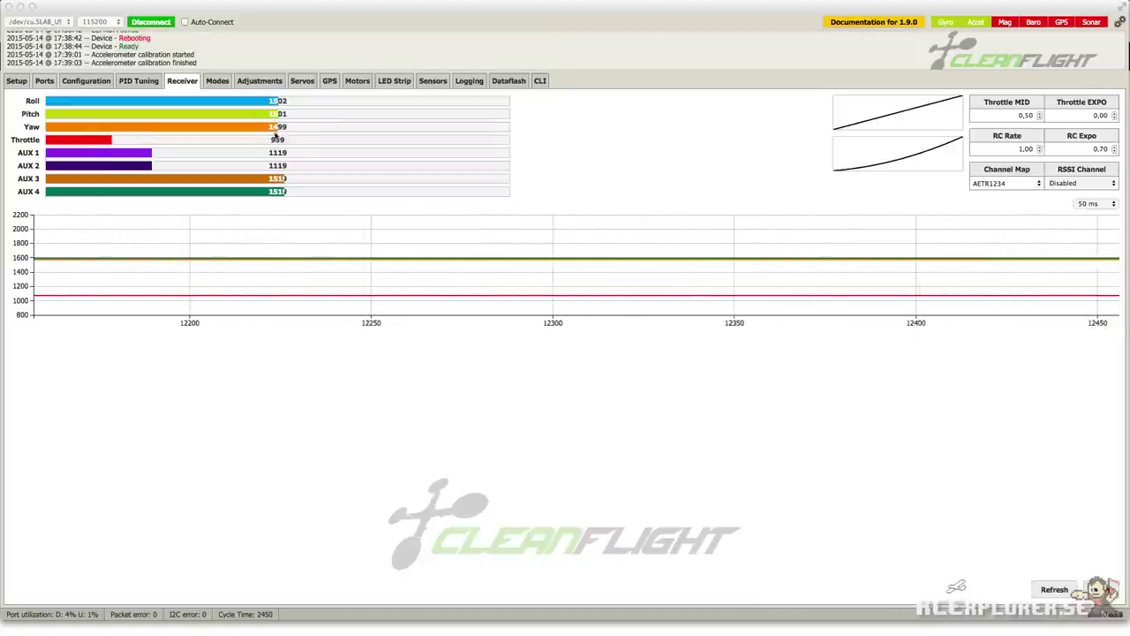
List the deadband settings in the CLI with get deadband and set deadband to 10.
{"action": "left_click", "coordinate": [540, 81]}
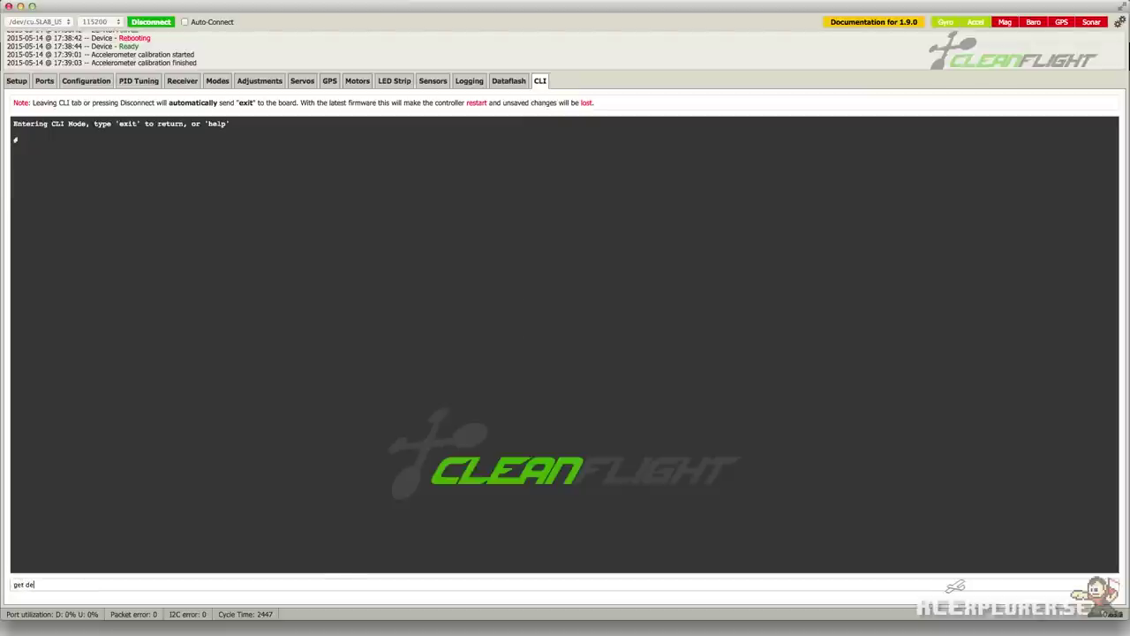
{"action": "key", "text": "Return"}
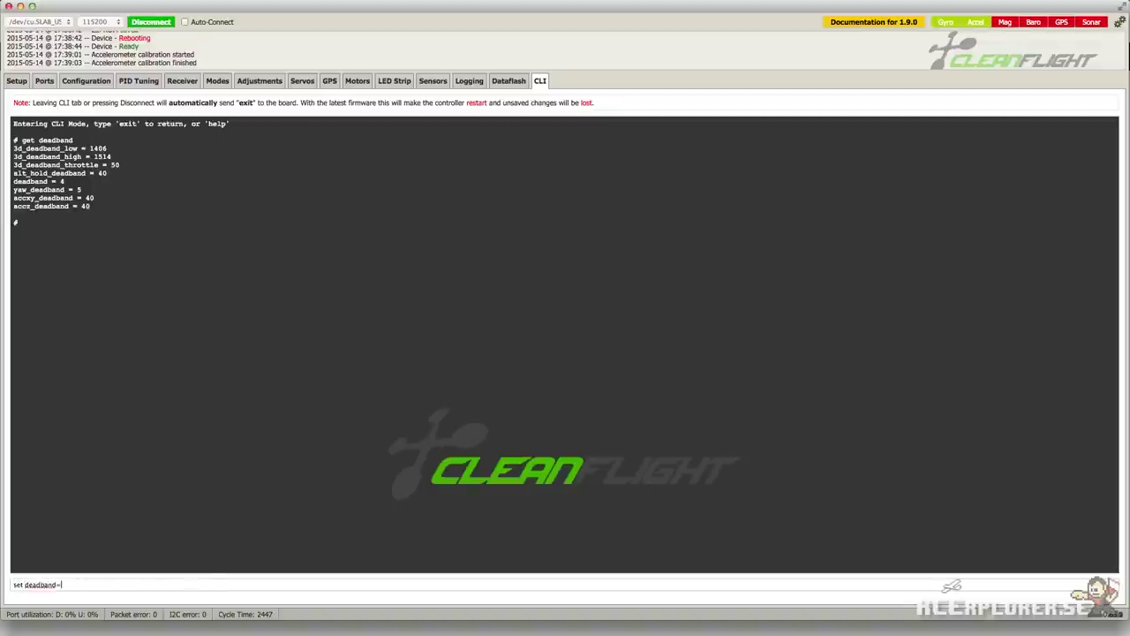
{"action": "key", "text": "Return"}
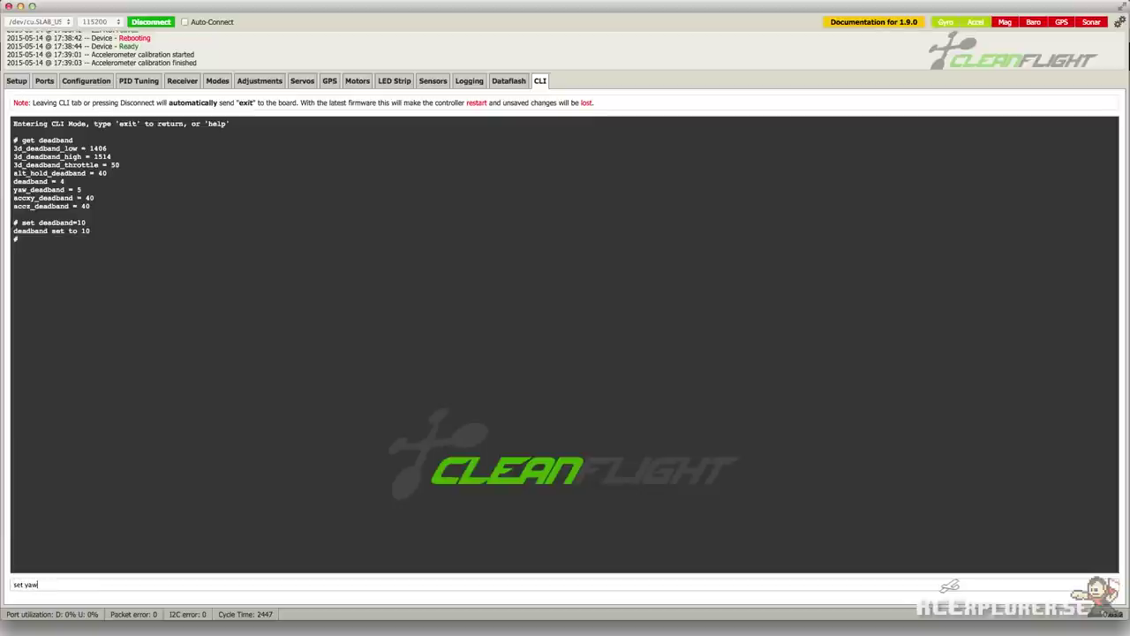
Set yaw_deadband to 10 in the CLI and list the deadband settings again.
{"action": "type", "text": "band=10"}
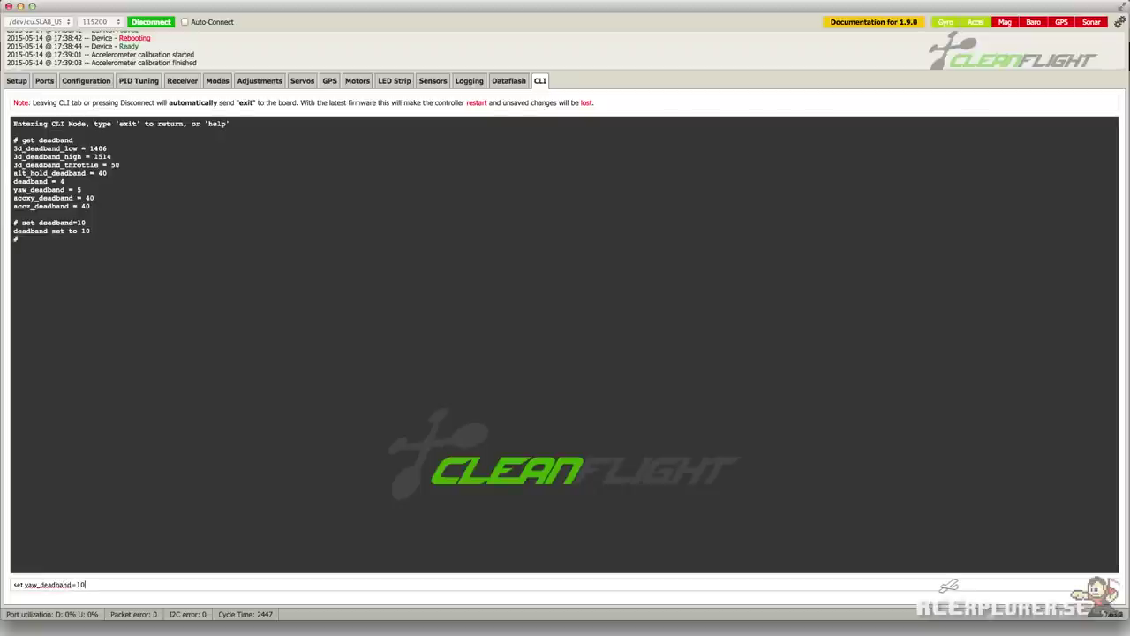
{"action": "key", "text": "Return"}
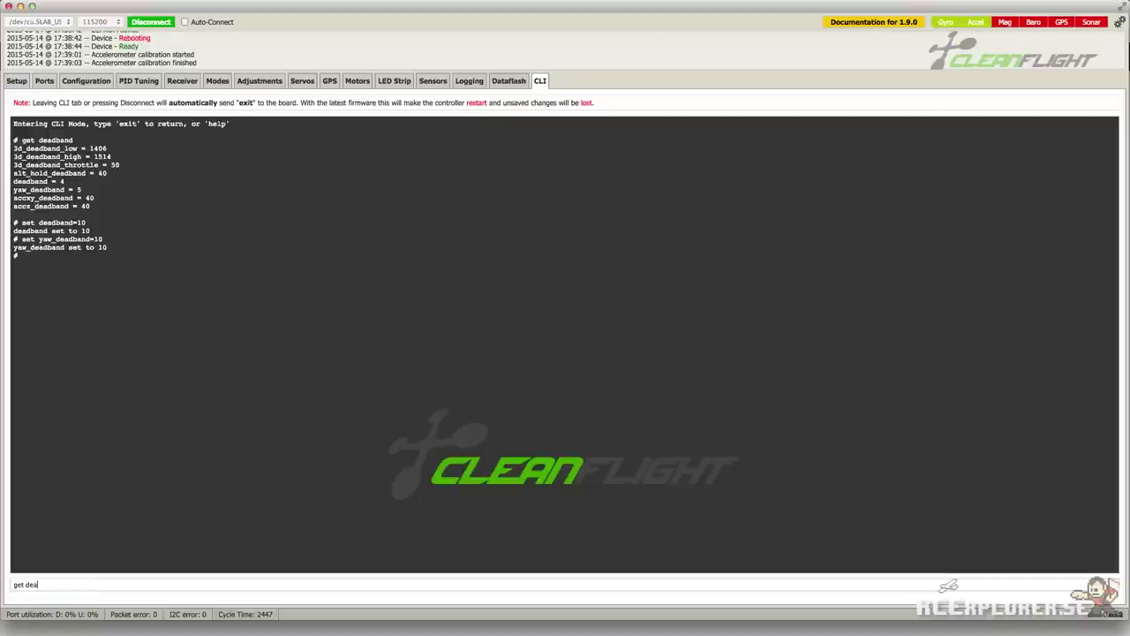
{"action": "key", "text": "Return"}
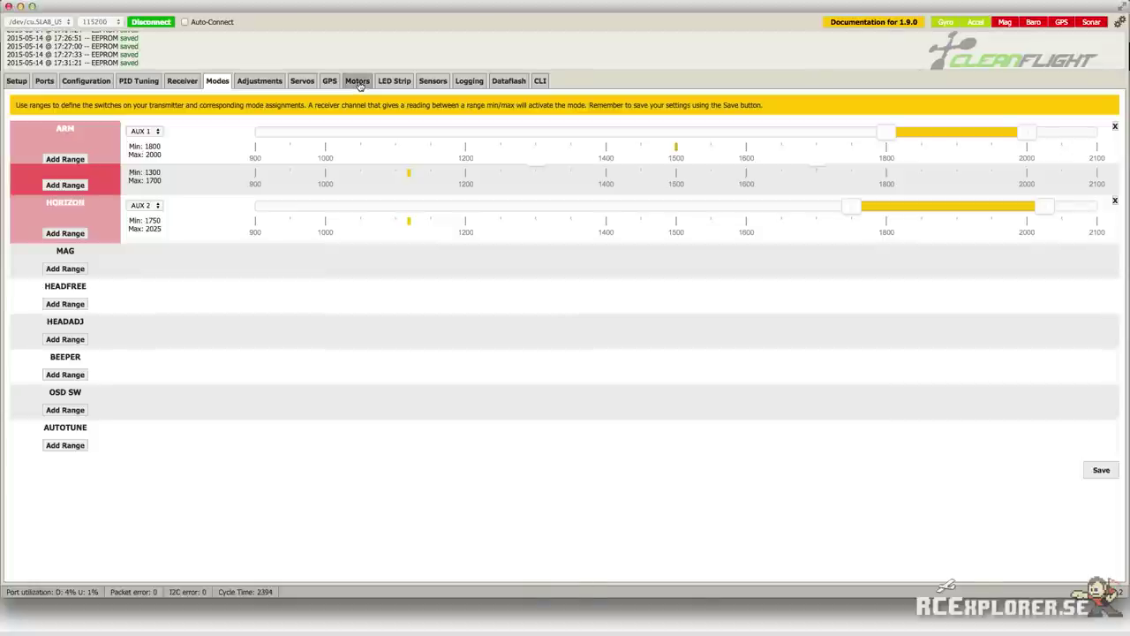
Enable motor test mode for the tricopter by accepting the propeller safety notice.
{"action": "left_click", "coordinate": [357, 81]}
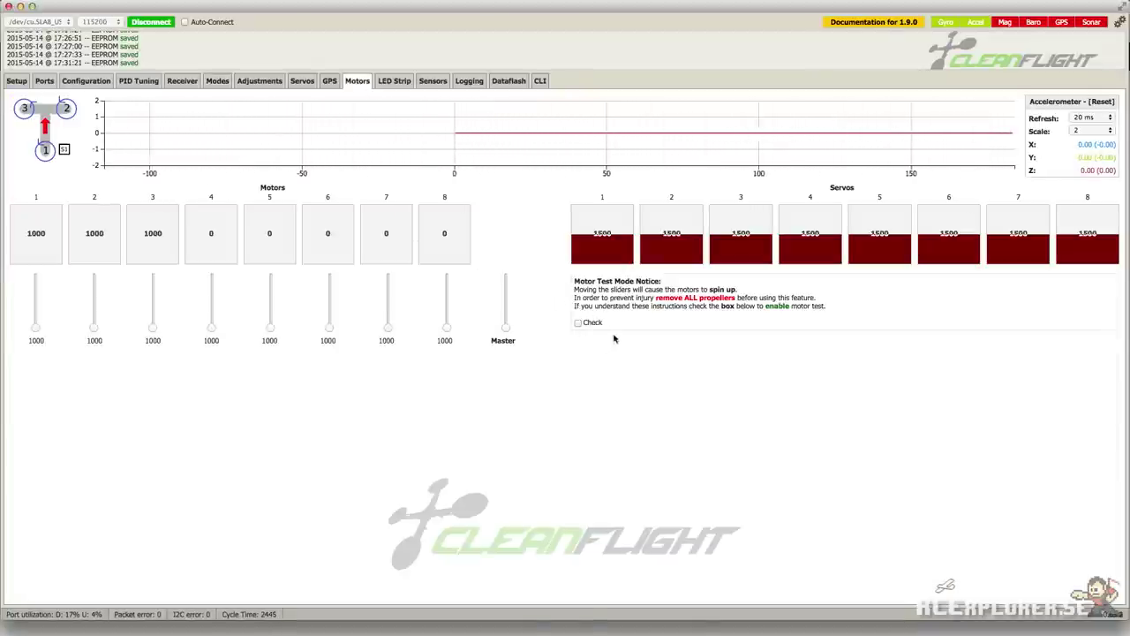
{"action": "left_click", "coordinate": [578, 323]}
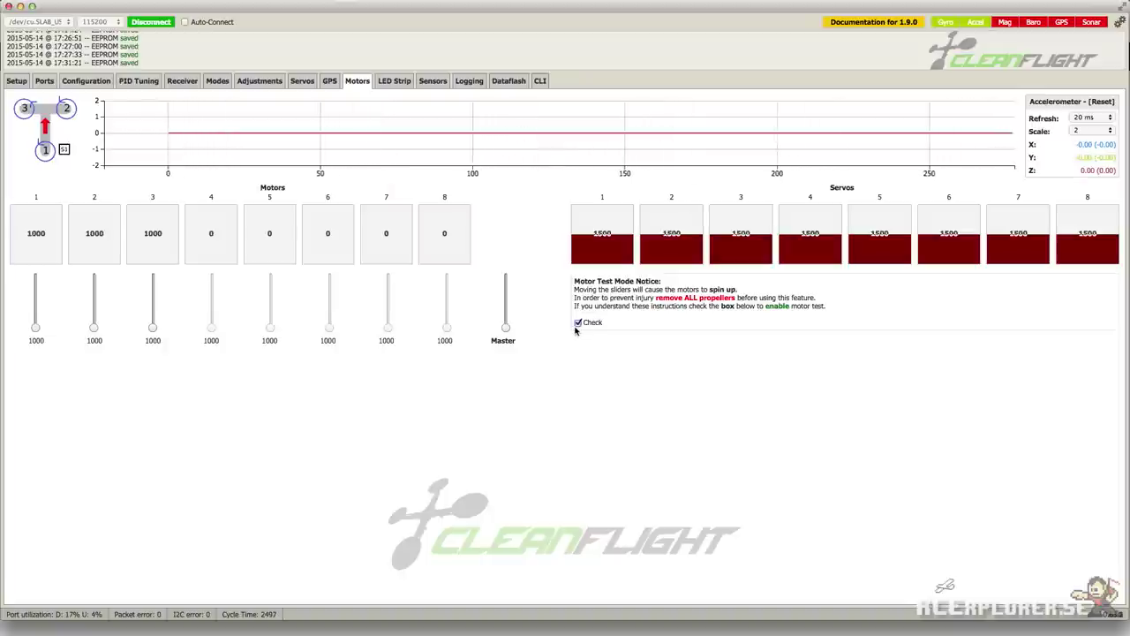
Calibrate the ESCs by raising the master motor output to 1900 and lowering it to 1000, and disable motor test mode.
{"action": "left_click_drag", "start_coordinate": [506, 332], "coordinate": [500, 265]}
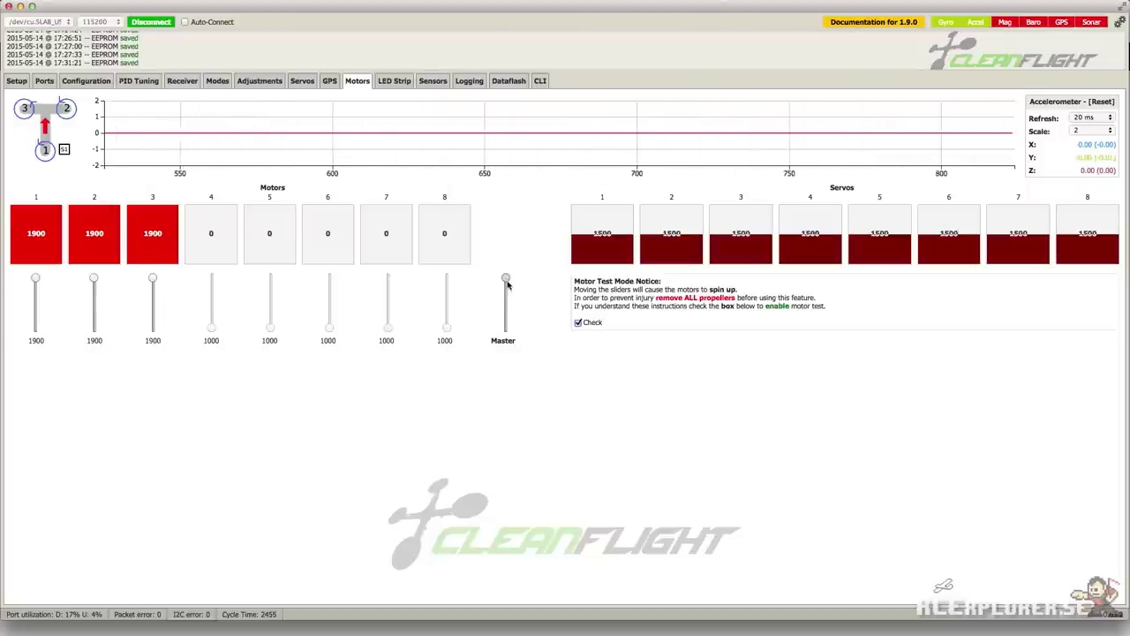
{"action": "left_click_drag", "start_coordinate": [504, 283], "coordinate": [506, 393]}
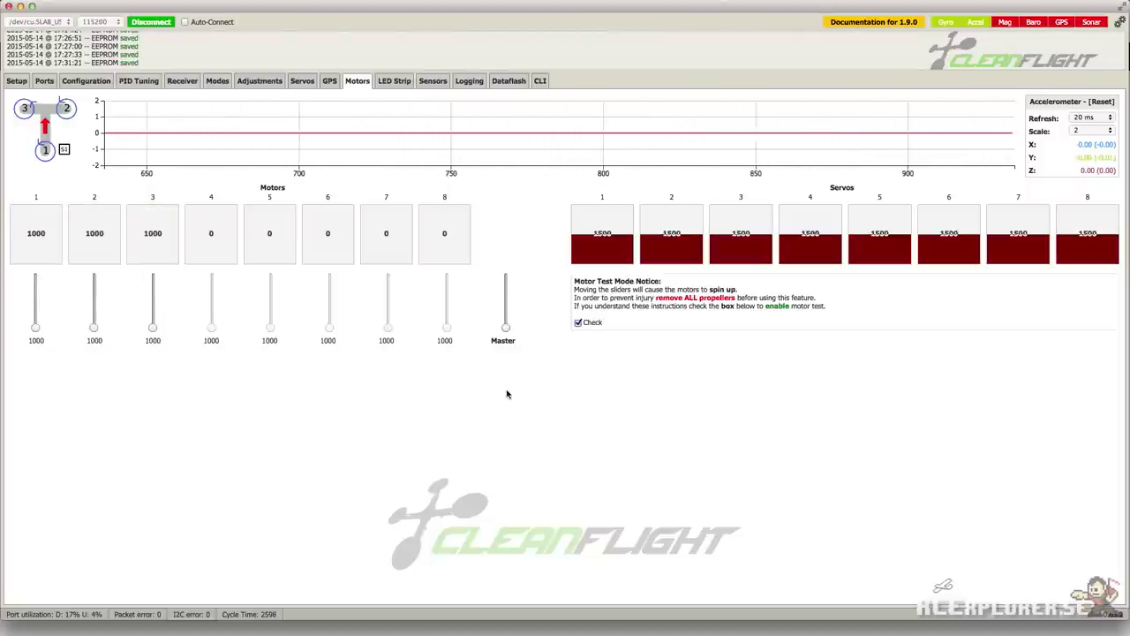
{"action": "left_click", "coordinate": [579, 323]}
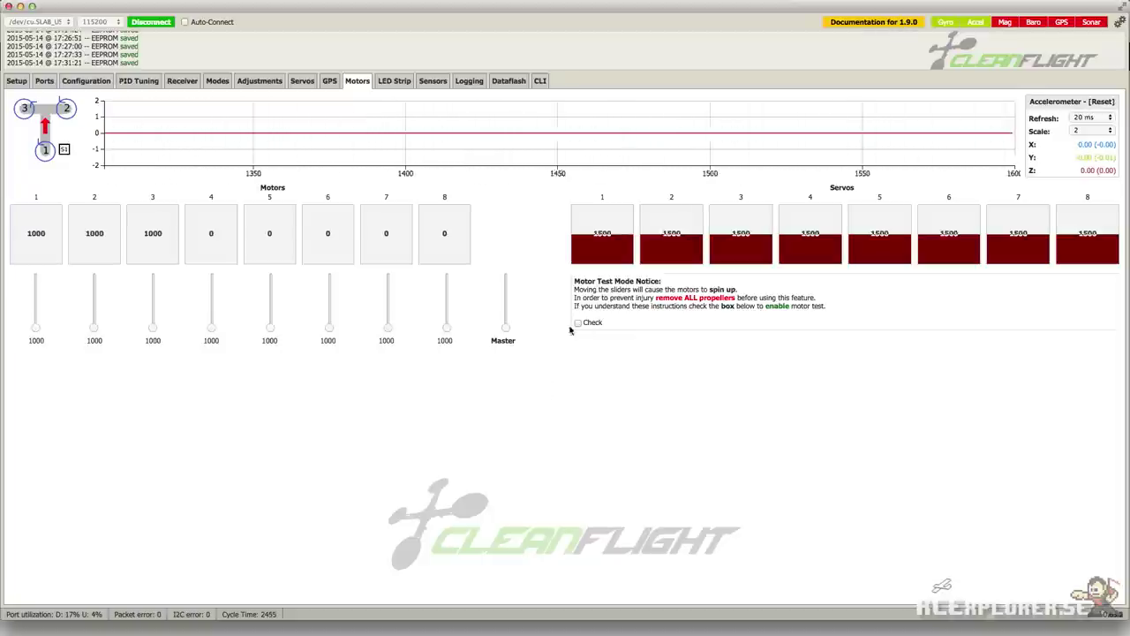
Change the YAW gyroscope/accelerometer direction in the tricopter's servo settings.
{"action": "left_click", "coordinate": [301, 81]}
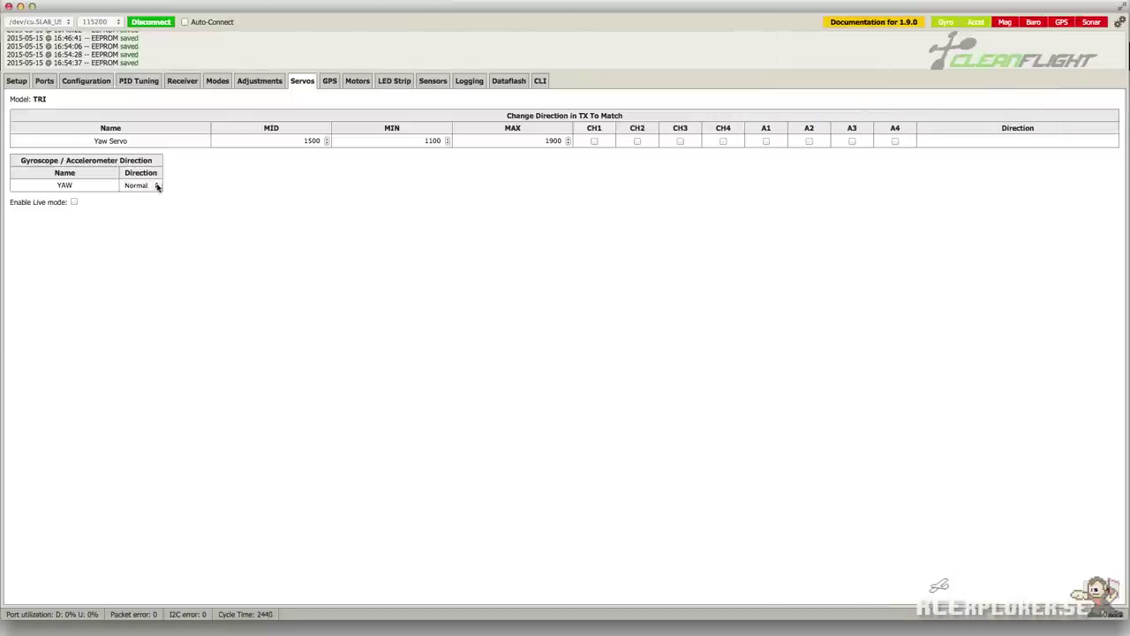
{"action": "left_click", "coordinate": [157, 187]}
{"action": "left_click", "coordinate": [150, 196]}
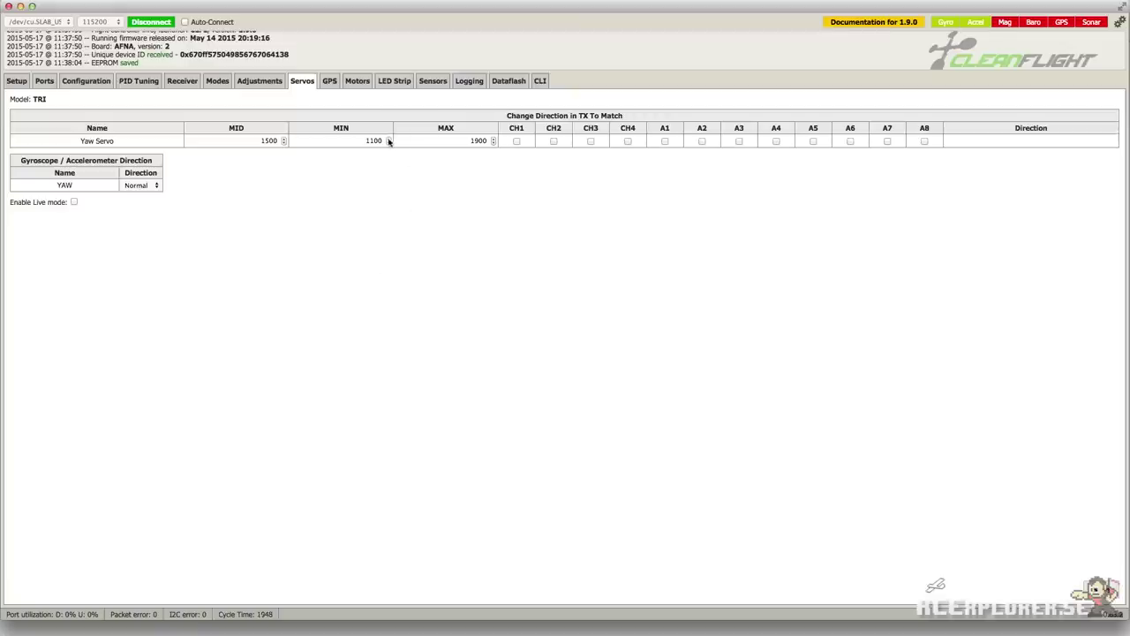
Limit the yaw servo's travel by setting its MIN to 1200 and MAX to 1800.
{"action": "left_click", "coordinate": [388, 139]}
{"action": "left_click", "coordinate": [388, 139]}
{"action": "left_click", "coordinate": [389, 139]}
{"action": "left_click", "coordinate": [389, 139]}
{"action": "left_click", "coordinate": [494, 143]}
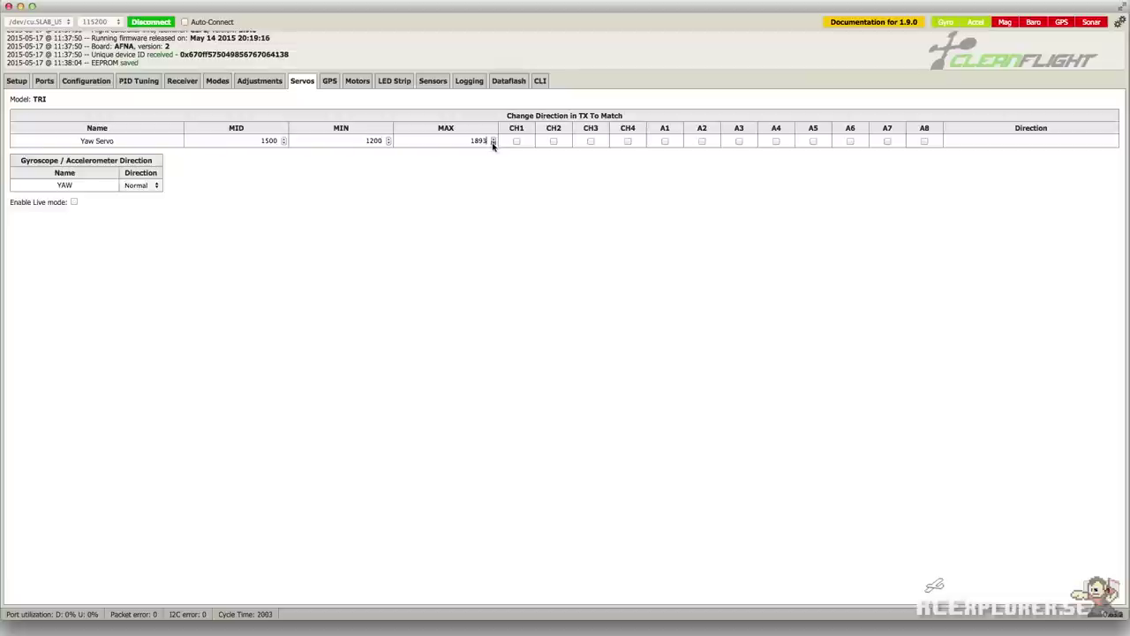
{"action": "left_click", "coordinate": [493, 144]}
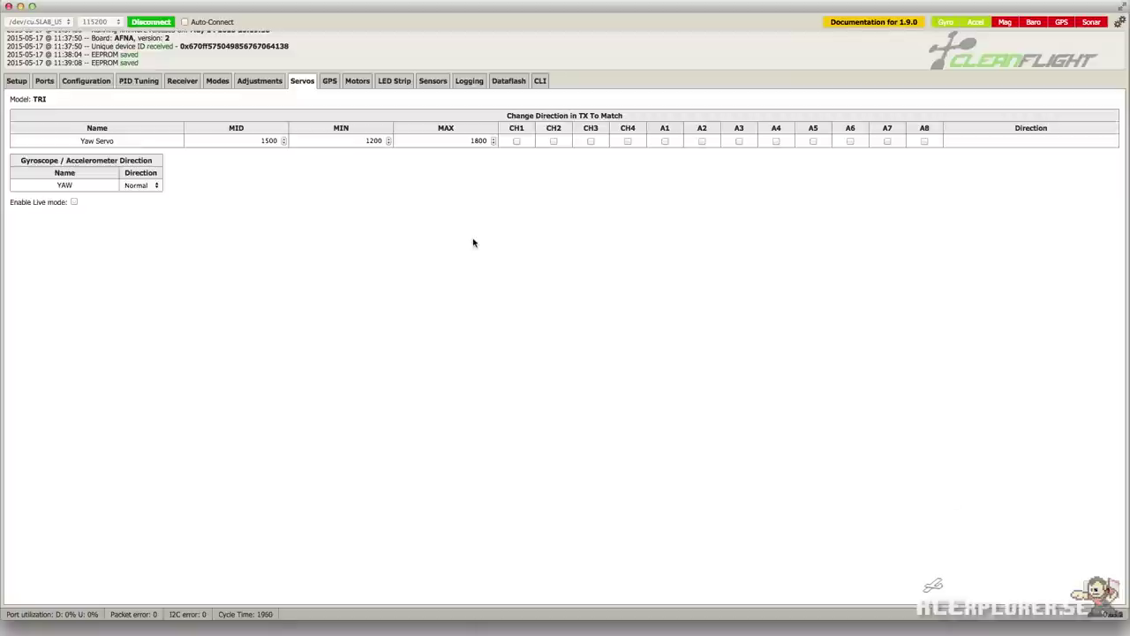
Start the accelerometer calibration for the board from the setup page.
{"action": "left_click", "coordinate": [19, 81]}
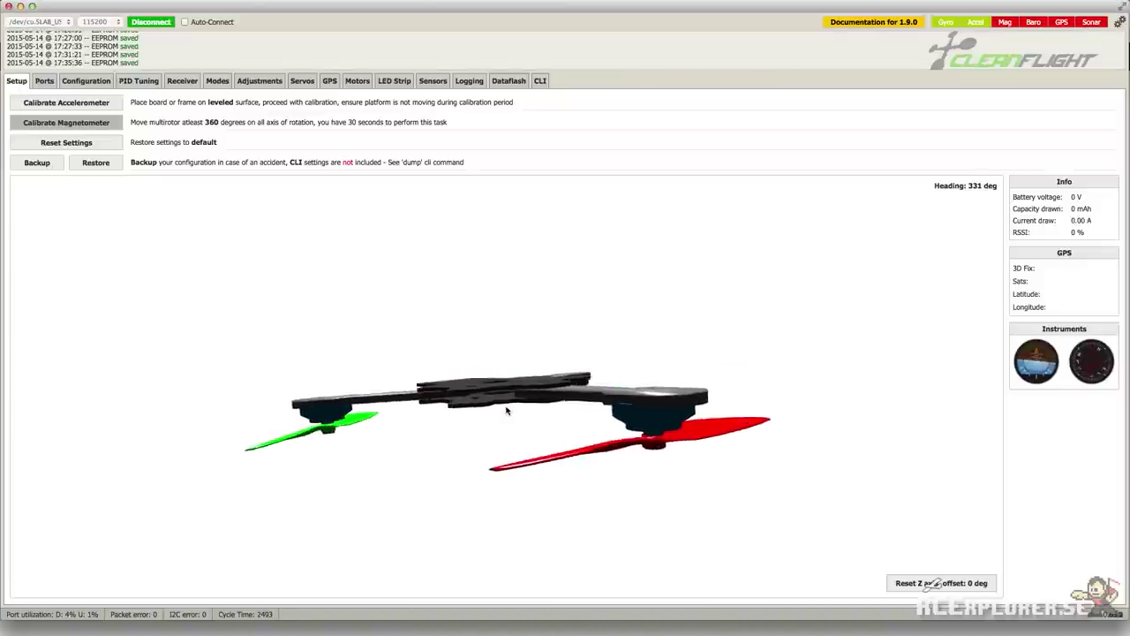
{"action": "left_click", "coordinate": [109, 105]}
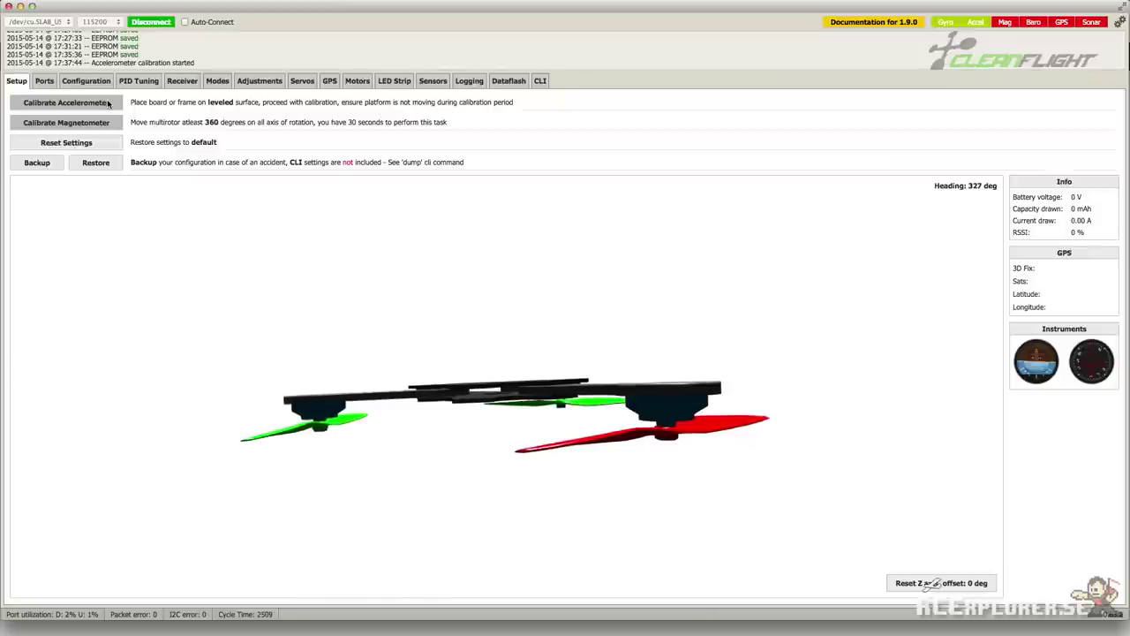